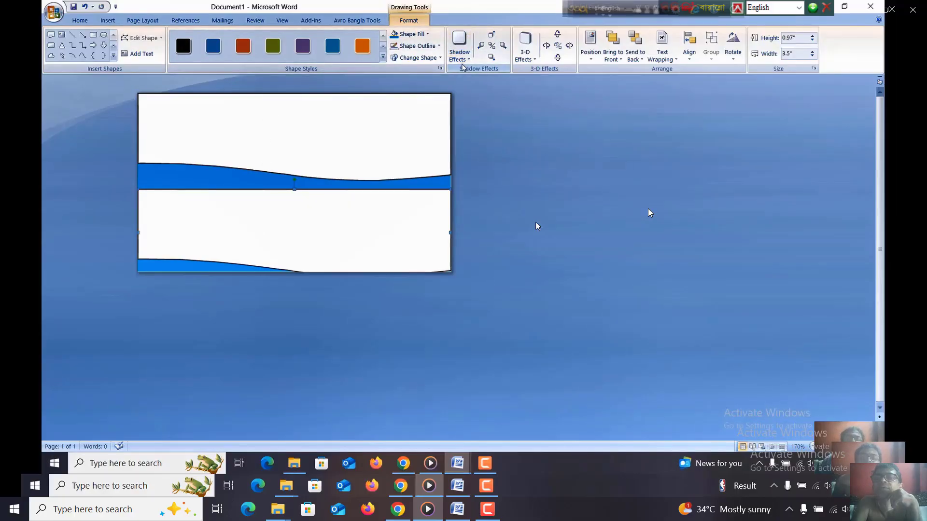
Flip the lower wave shape vertically and horizontally so its curve faces the blue band
left_click(733, 61)
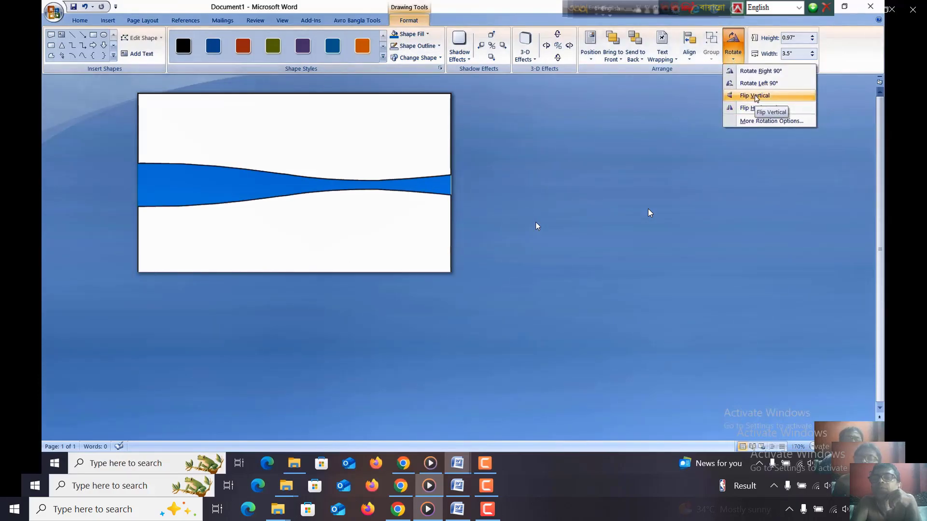
left_click(755, 96)
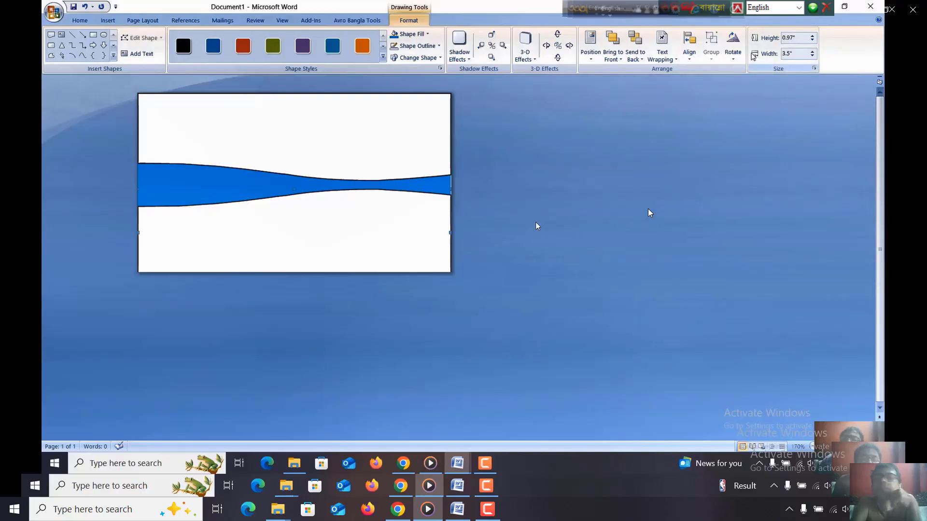
left_click(734, 61)
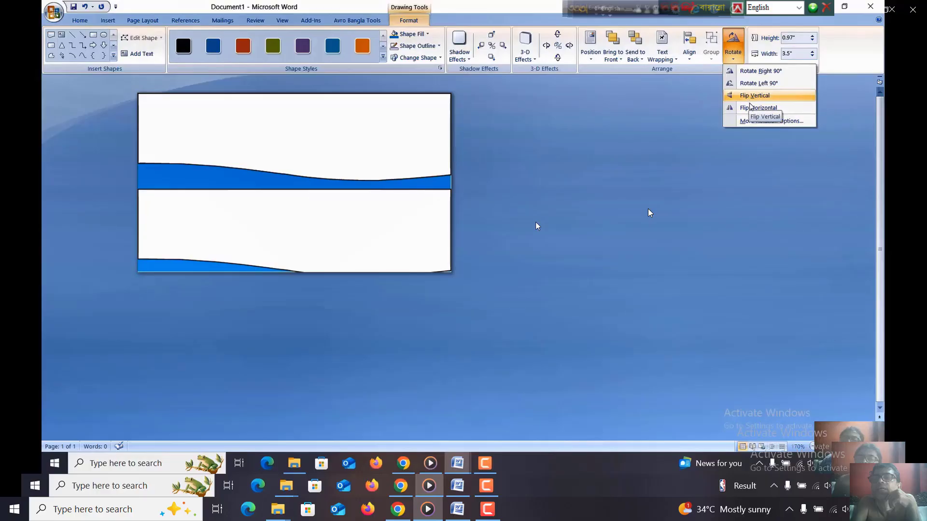
left_click(754, 108)
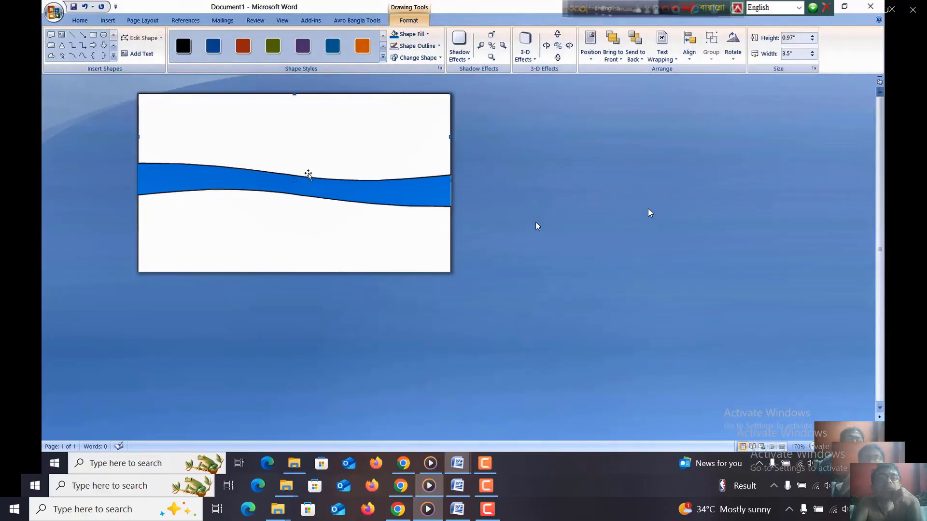
left_click(304, 205)
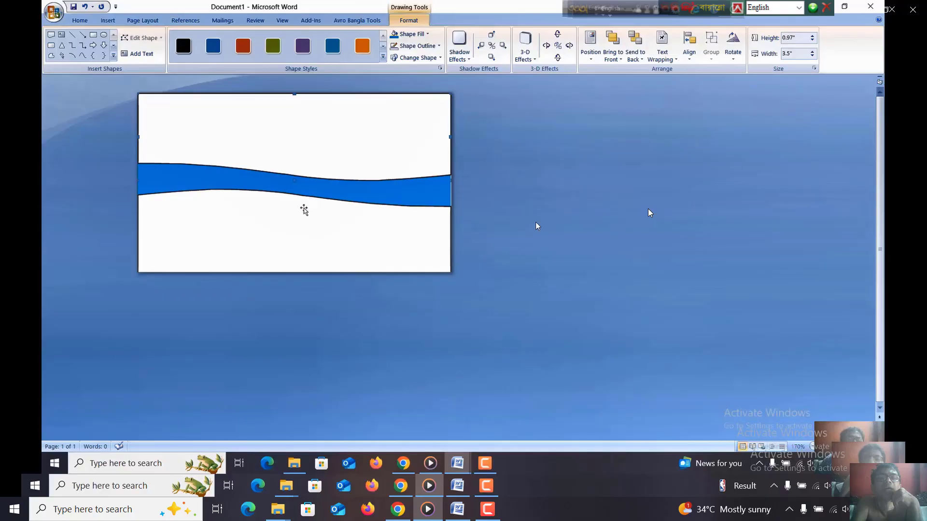
left_click(520, 182)
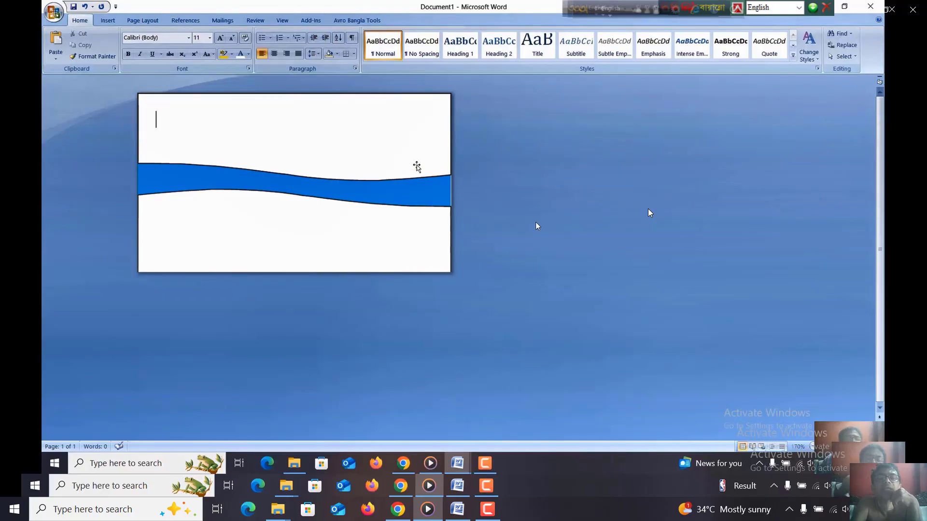
Fill the upper wave shape of the card with the black theme color
left_click(232, 112)
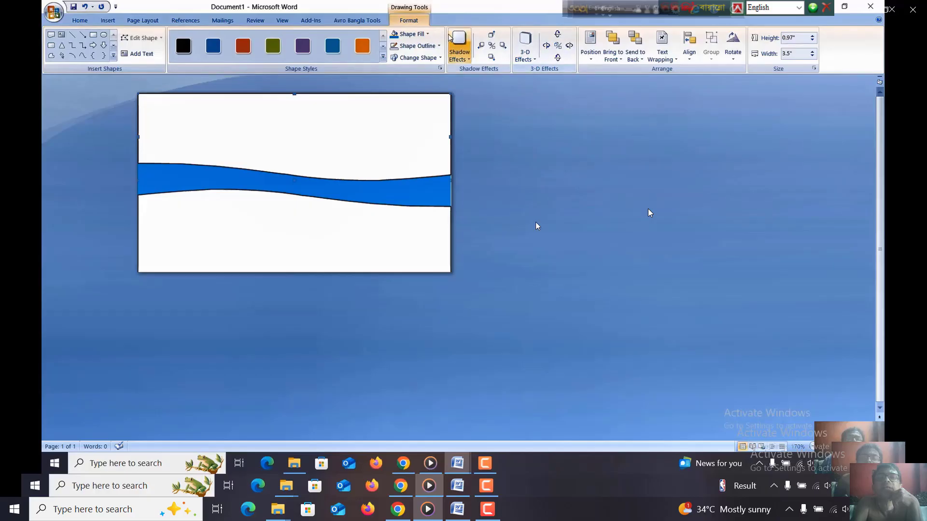
left_click(411, 33)
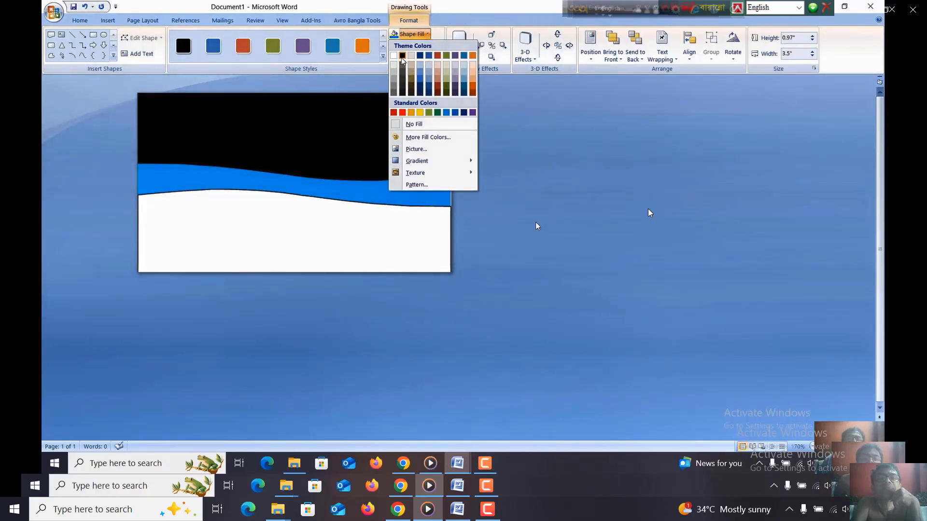
left_click(402, 56)
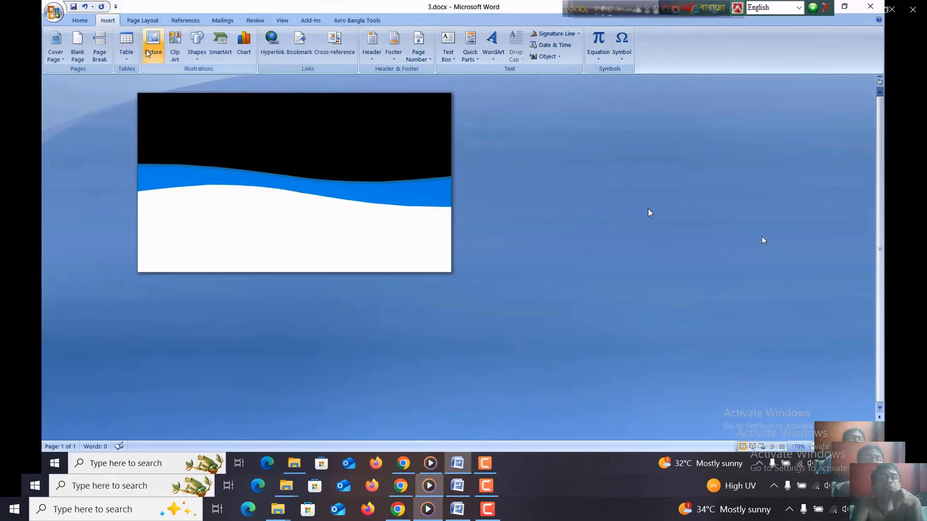
Insert the circular GM logo picture and set its text wrapping to Through
left_click(153, 45)
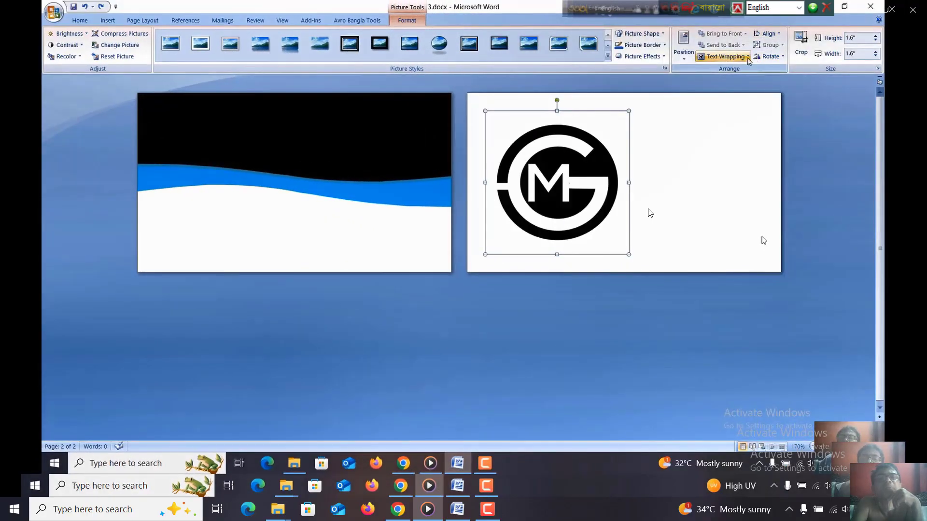
left_click(725, 57)
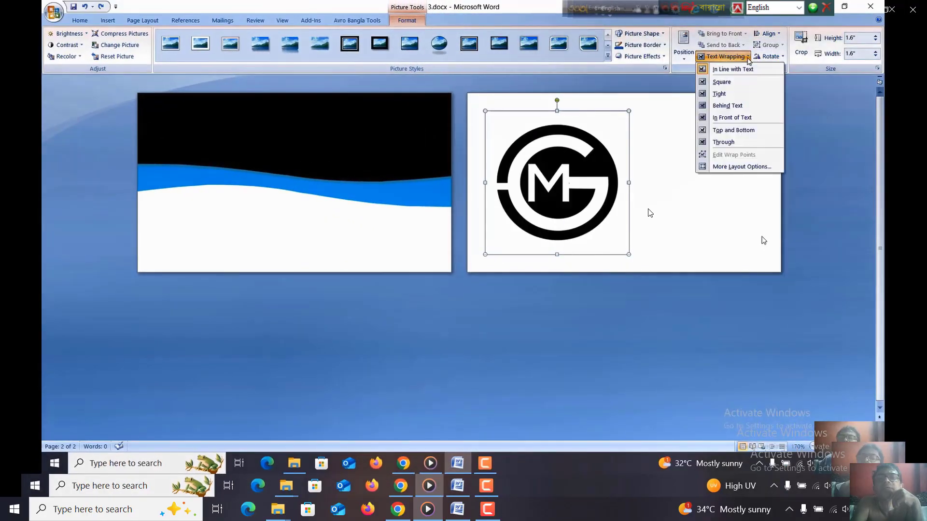
left_click(727, 143)
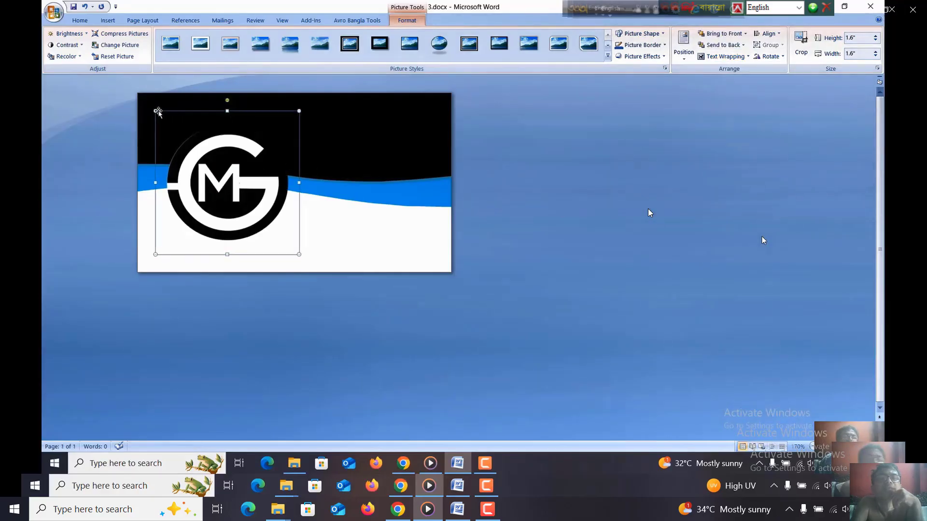
Shrink the logo to about 0.5 by 0.5 inches and place it in the left part of the black header
left_click_drag(155, 111, 245, 202)
left_click_drag(286, 223, 230, 119)
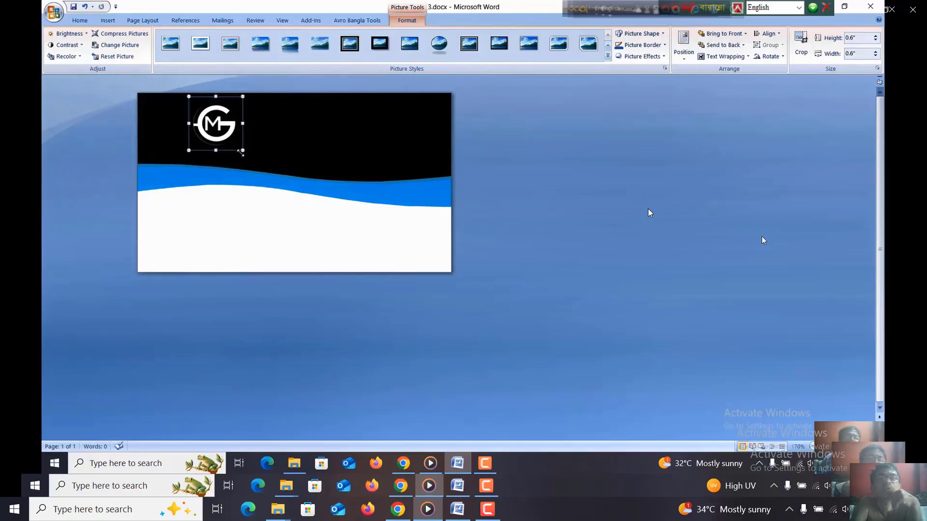
left_click_drag(243, 151, 234, 142)
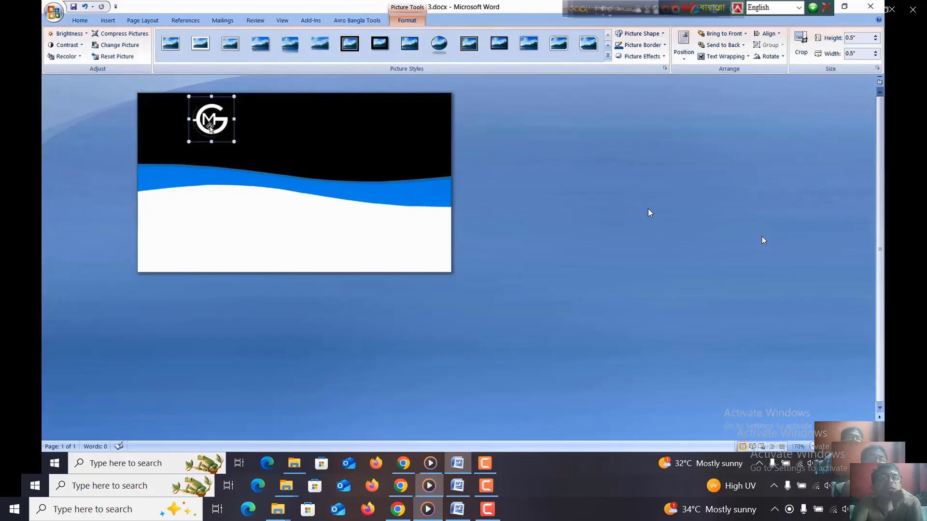
left_click(275, 140)
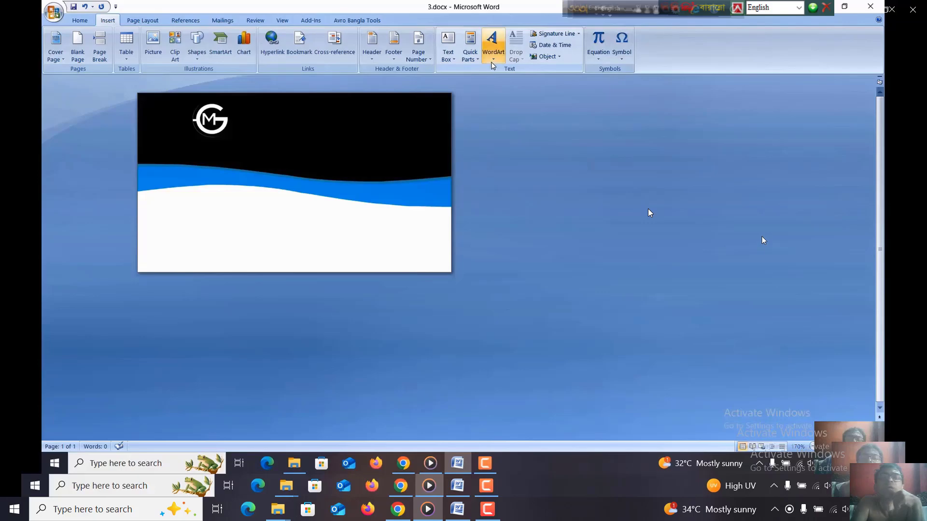
Insert WordArt in the plain first style containing the cardholder's full name in capitals, in Arial Black at size 36
left_click(493, 43)
left_click(497, 81)
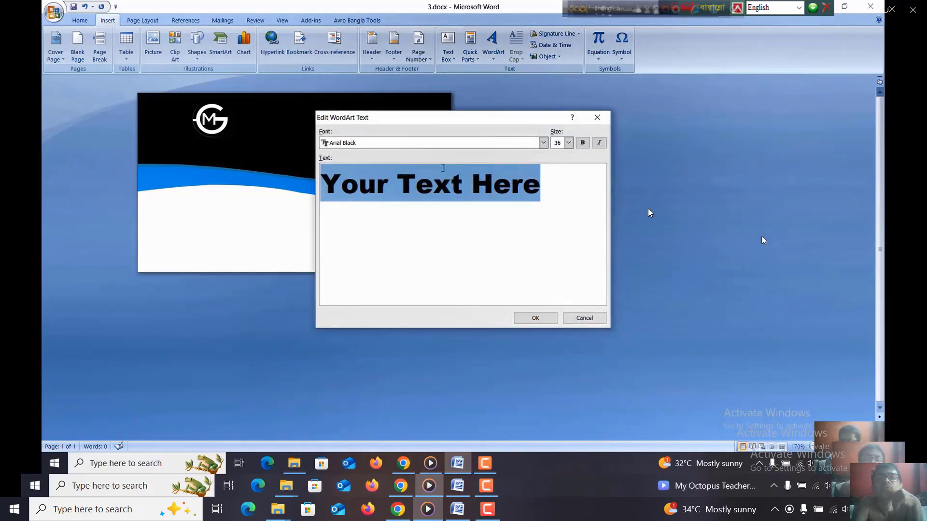
type("JOHN")
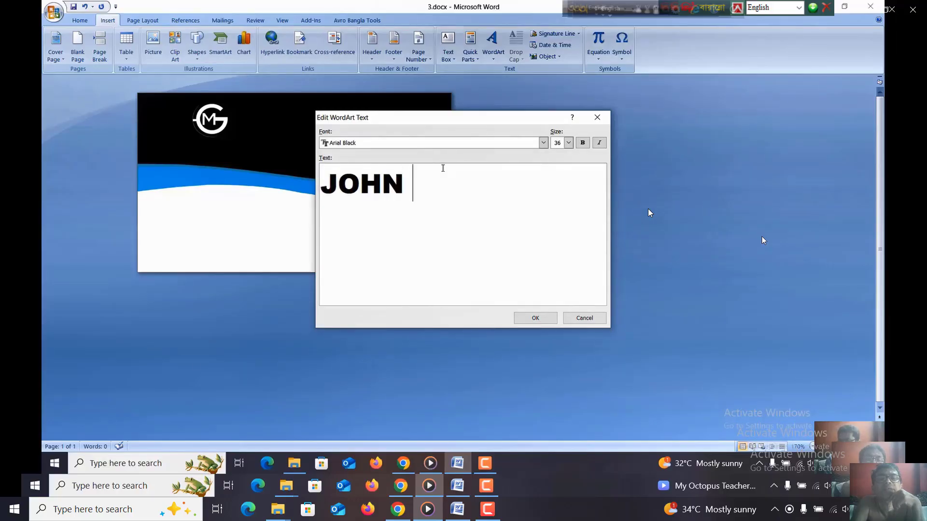
type(" SMITH")
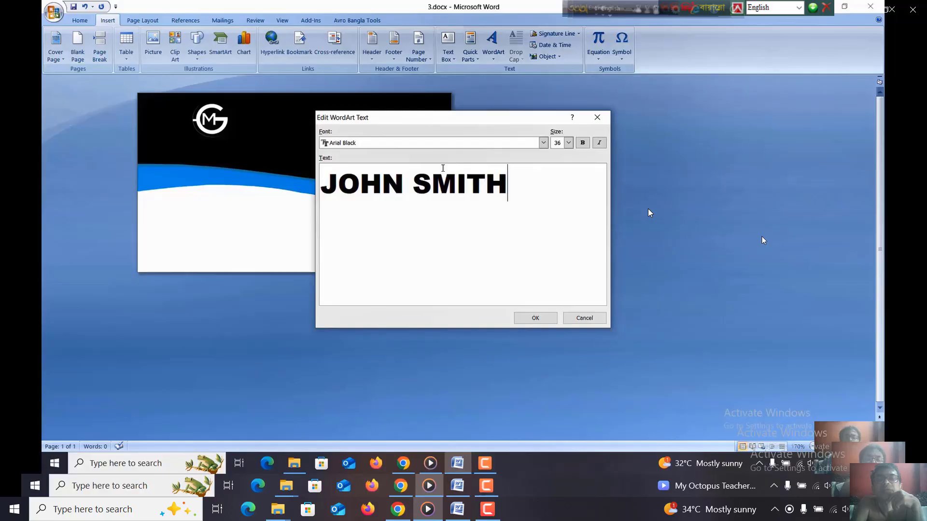
left_click(536, 318)
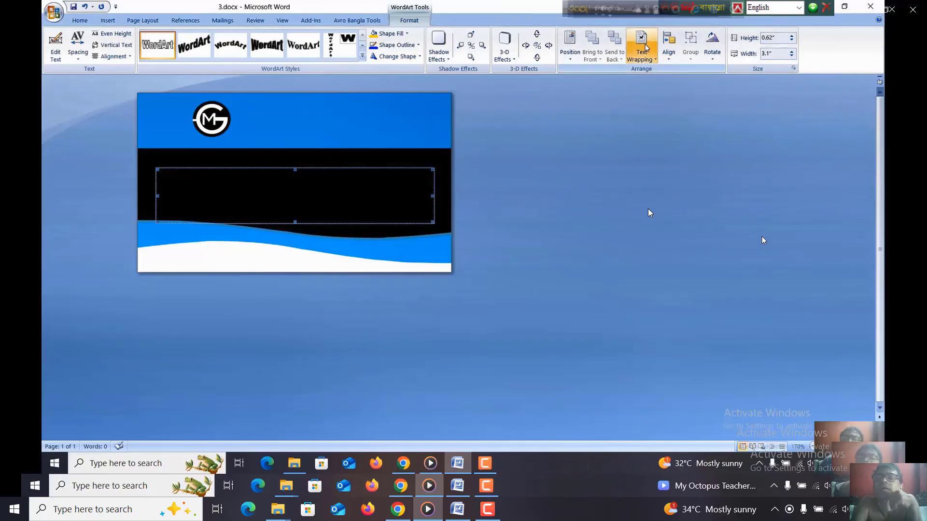
Set the name WordArt's text wrapping to In Front of Text and shrink it to about 2.1 by 0.42 inches
left_click(651, 57)
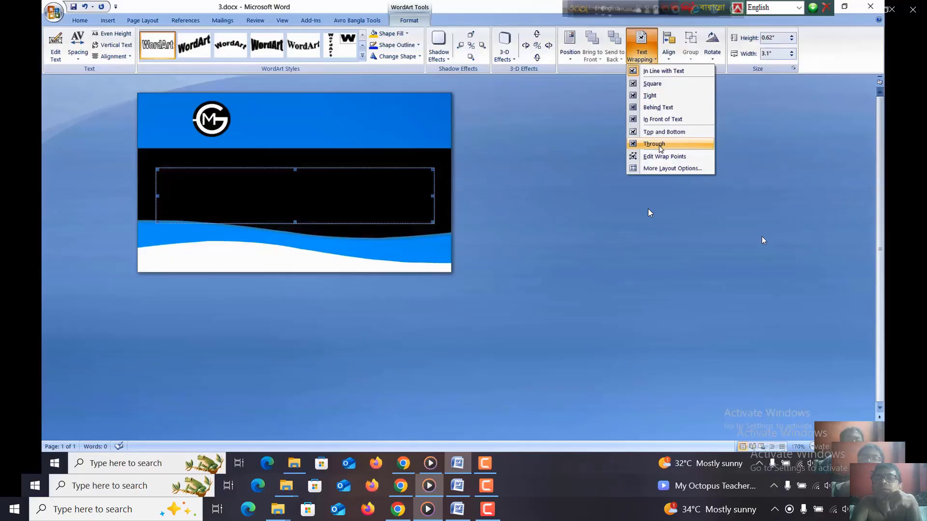
left_click(656, 143)
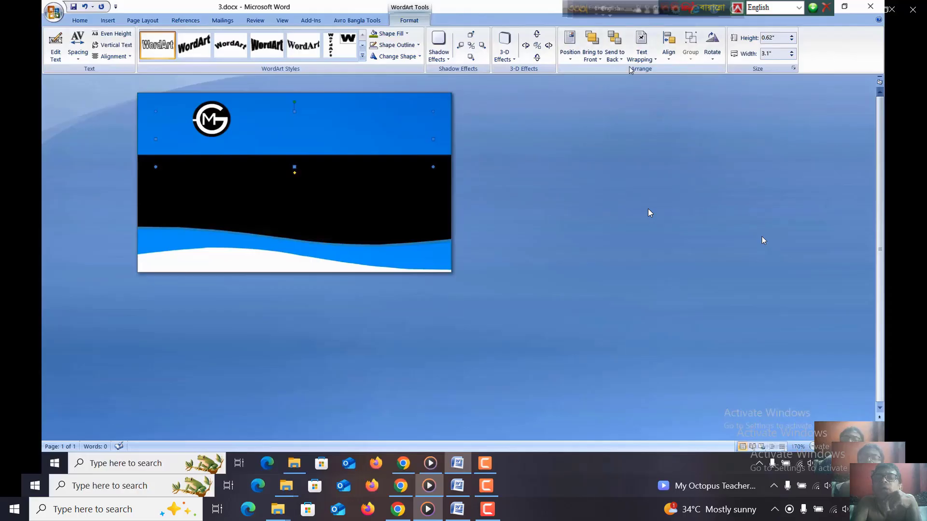
left_click(641, 53)
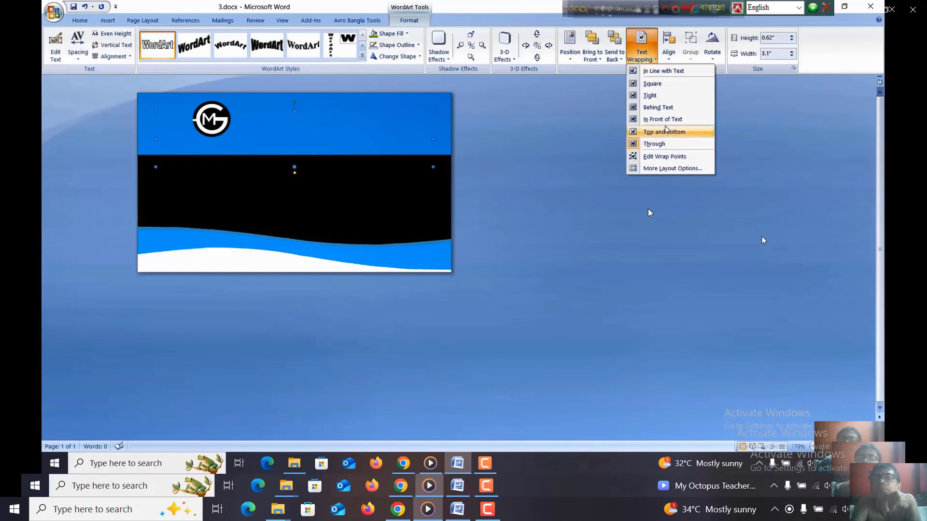
left_click(663, 120)
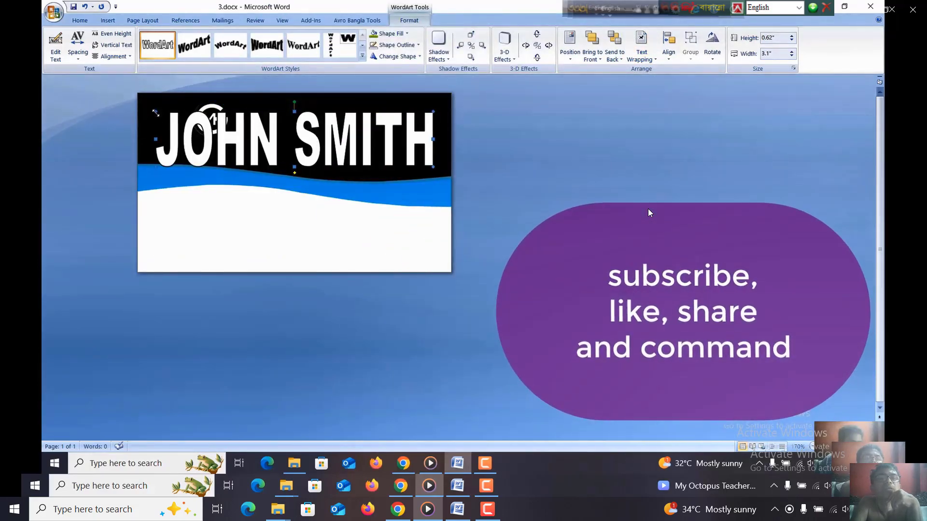
left_click_drag(156, 113, 246, 129)
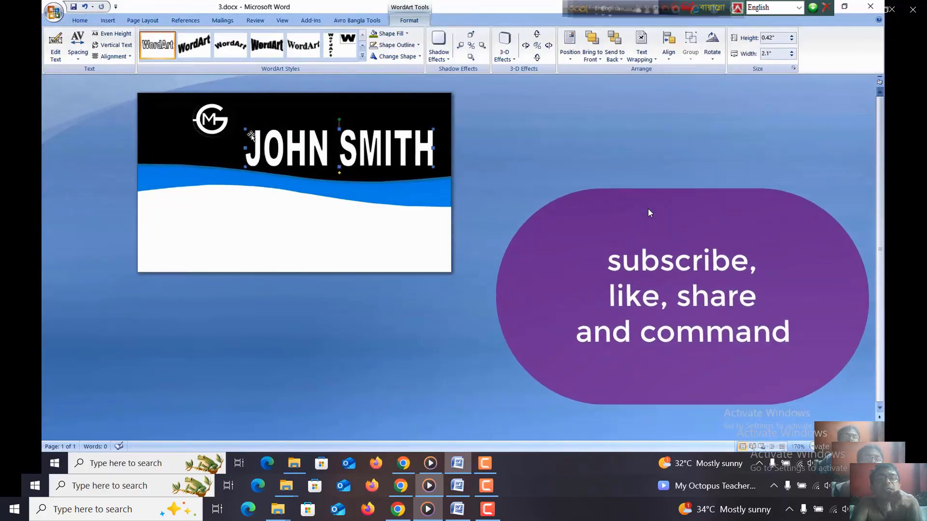
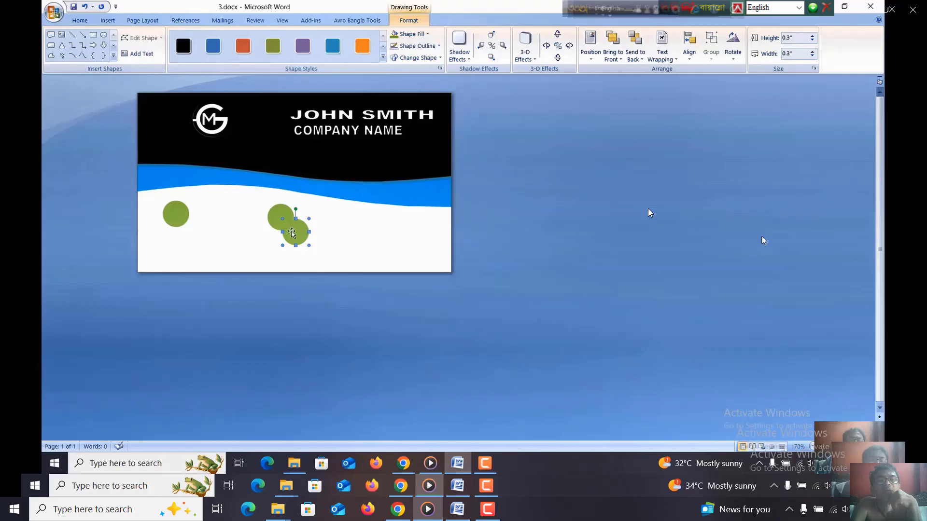
Move the overlapping green circle to the right end of the row and align all three circles by their middles
left_click_drag(292, 233, 385, 216)
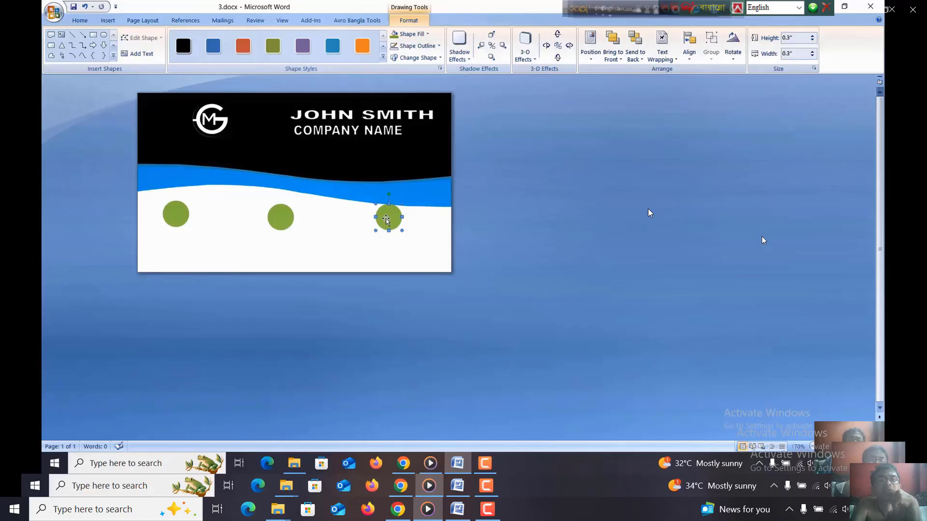
left_click_drag(386, 220, 386, 220)
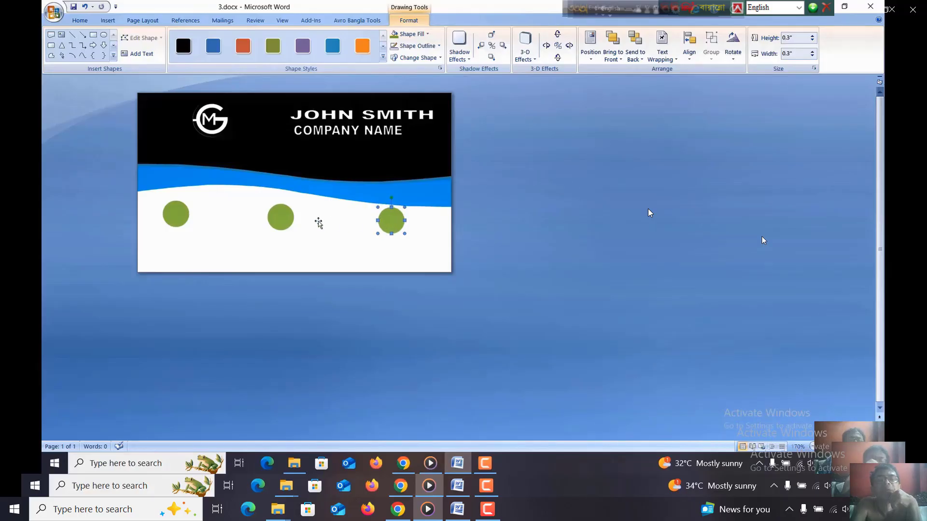
left_click(284, 219)
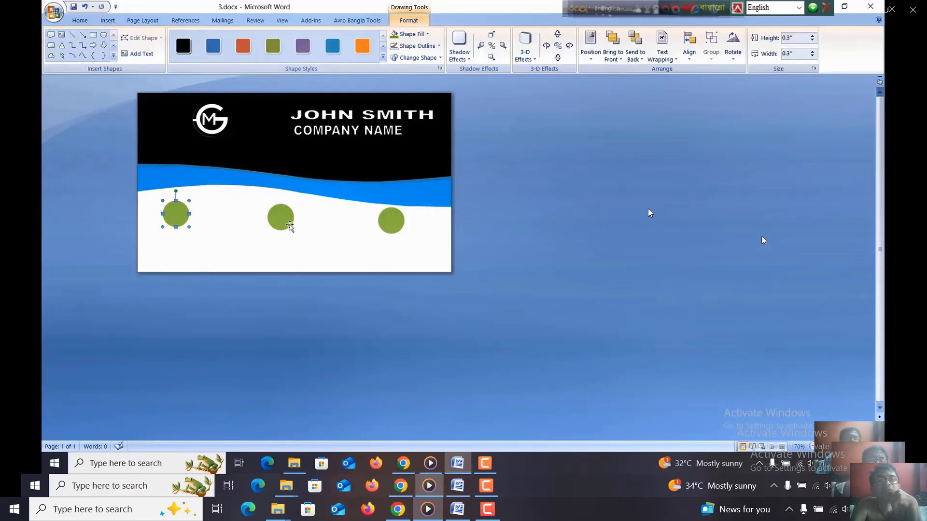
left_click(396, 224, "shift")
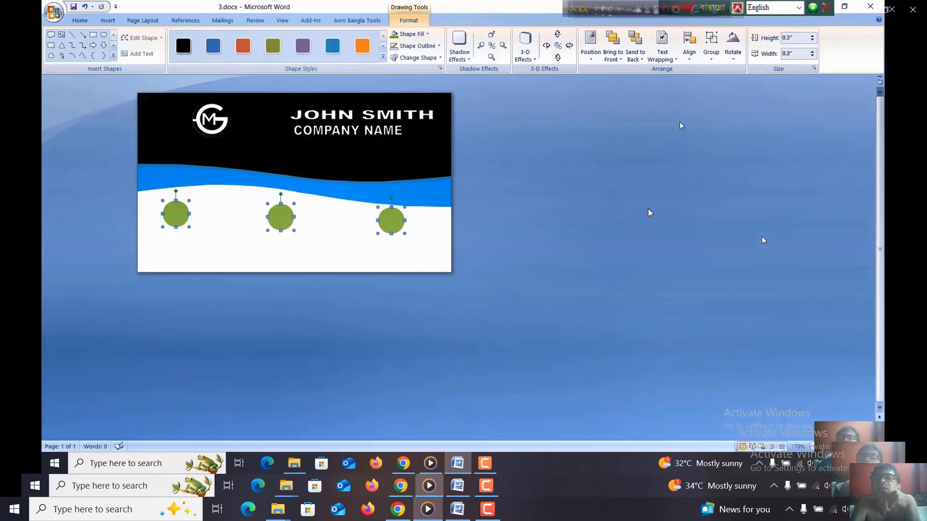
left_click(689, 58)
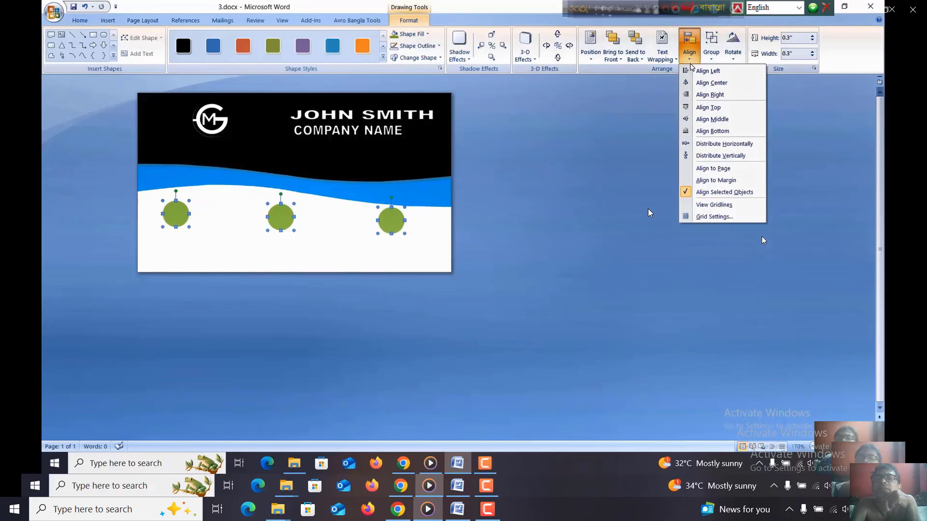
left_click(721, 123)
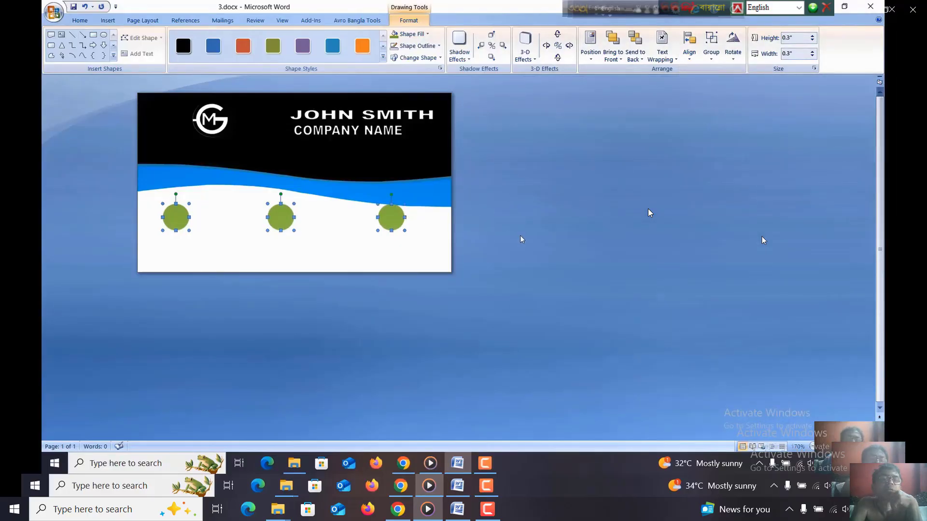
left_click(290, 250)
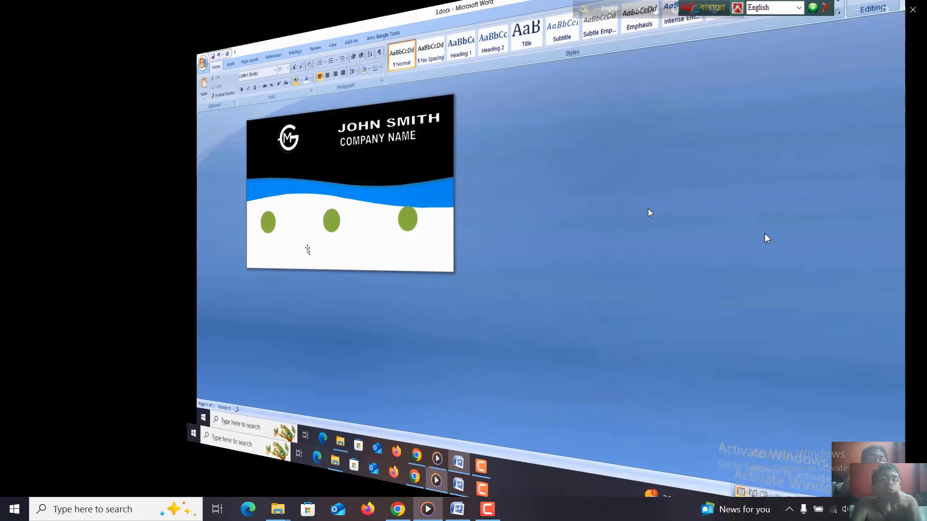
Fill the circle at the left end of the row with the picture phone-png.png from the Desktop folder q
left_click(268, 222)
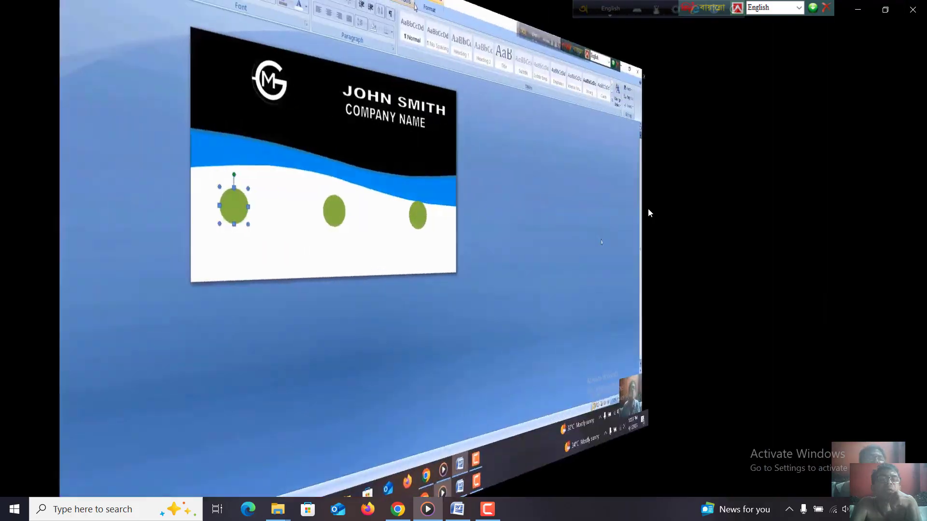
left_click(408, 20)
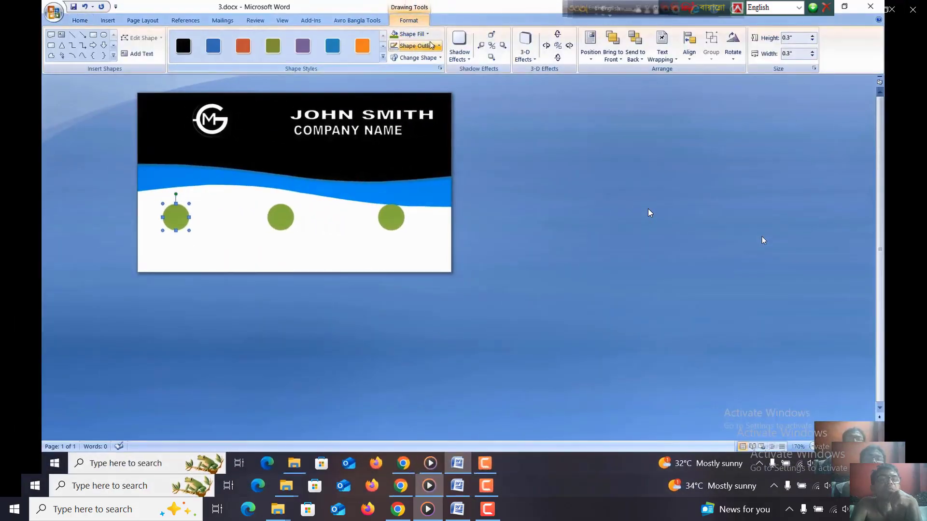
left_click(427, 33)
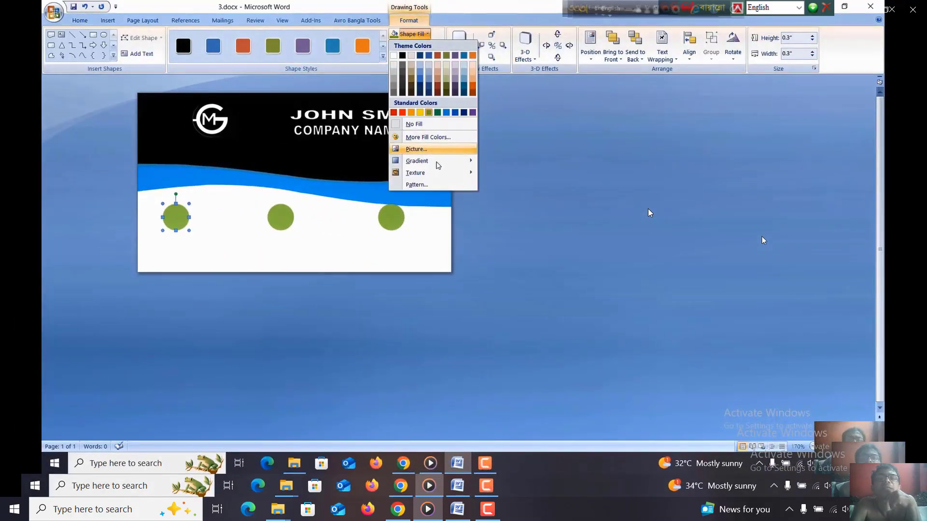
left_click(416, 149)
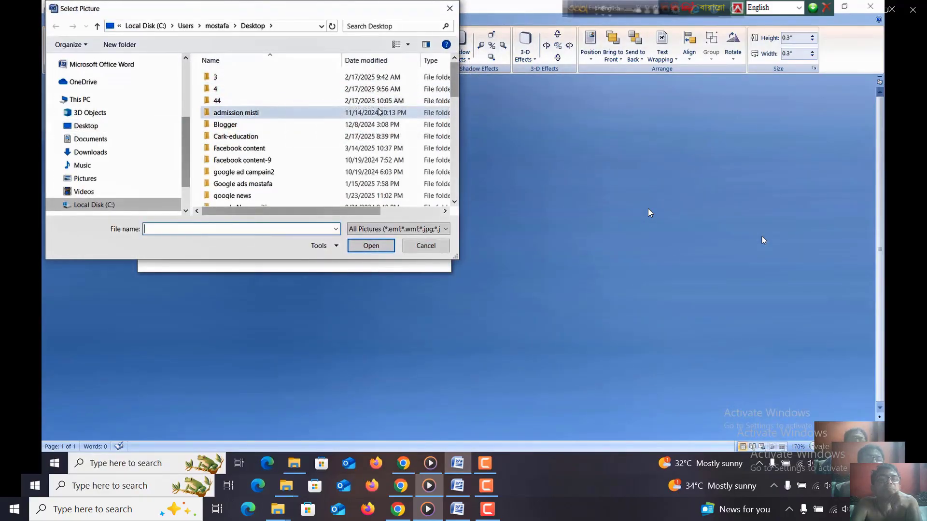
left_click_drag(456, 86, 455, 124)
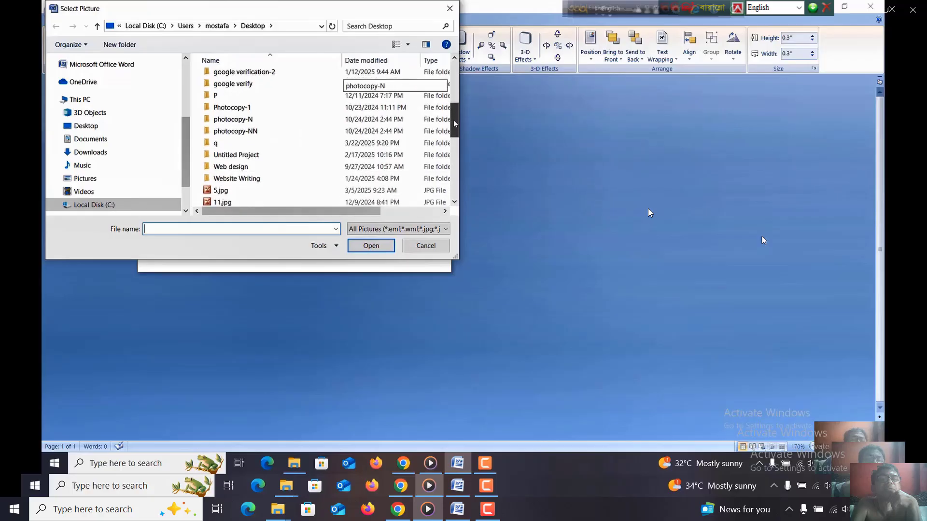
double_click(216, 143)
left_click(215, 143)
scroll(452, 143, "down", 2)
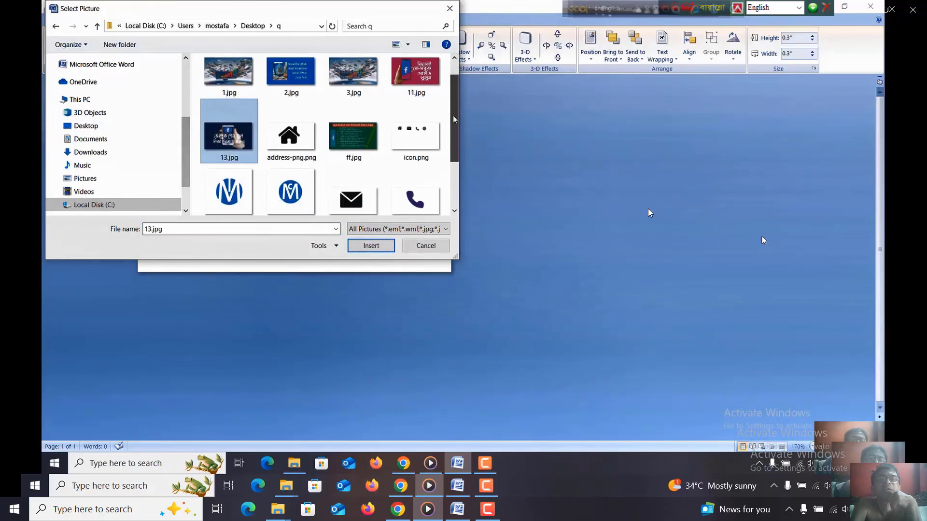
double_click(407, 164)
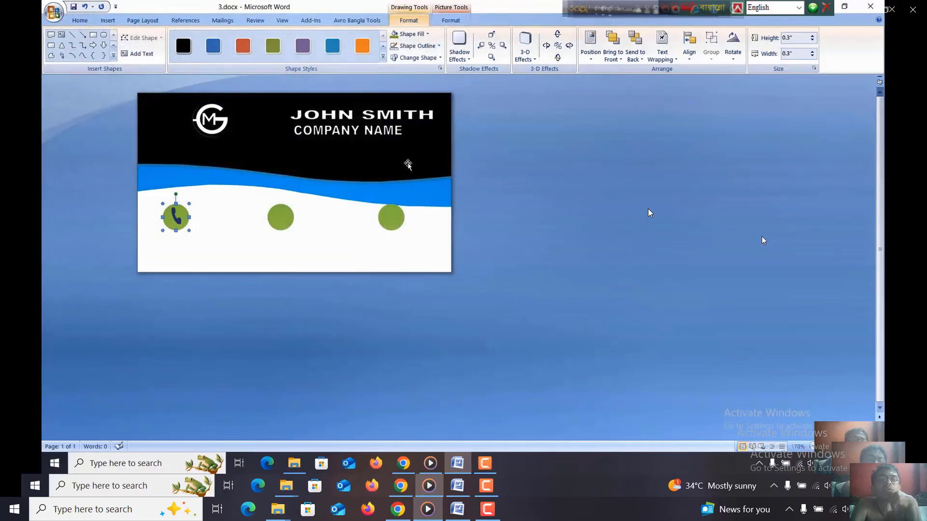
Fill the middle green circle with the picture mail-png.png from the folder q
left_click(205, 228)
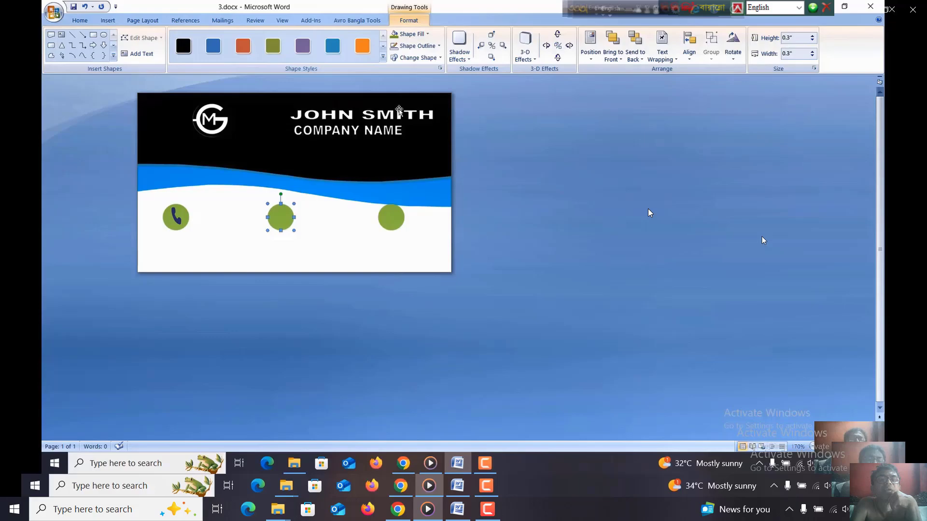
left_click(426, 34)
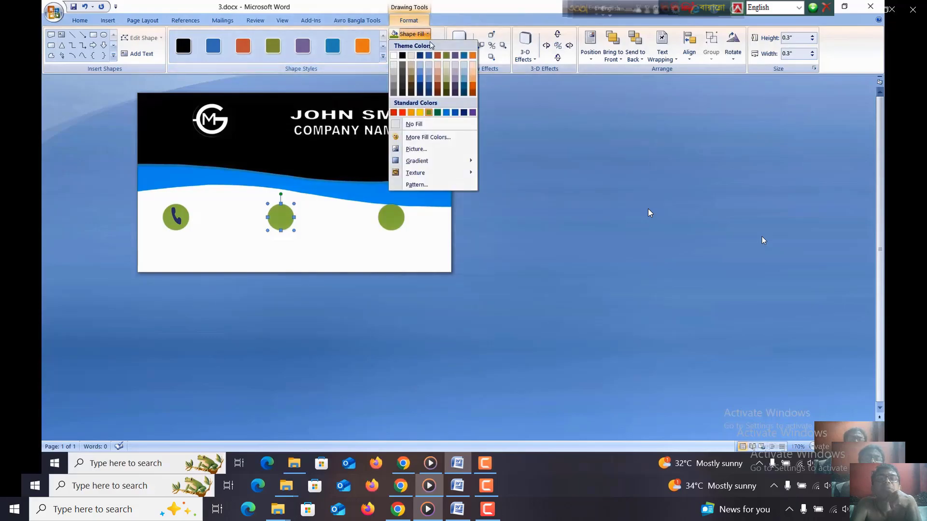
left_click(416, 149)
scroll(304, 164, "down", 3)
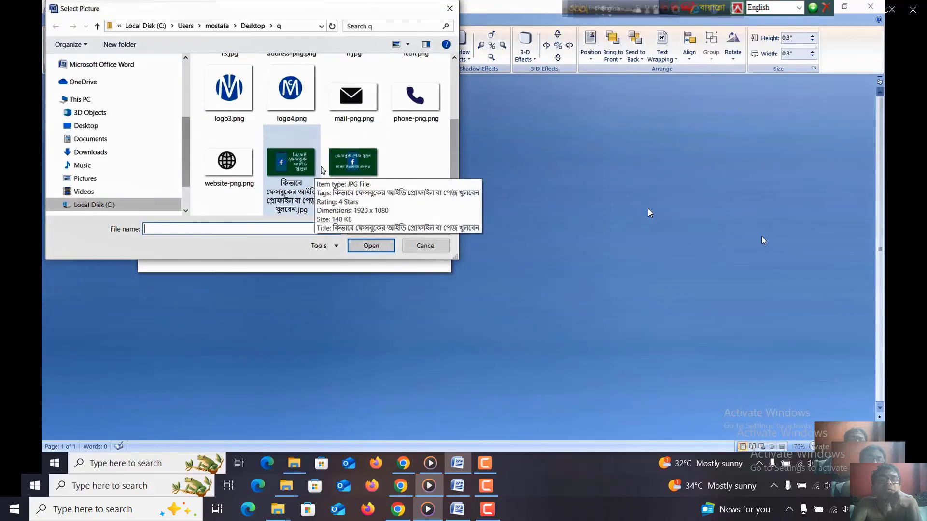
double_click(345, 118)
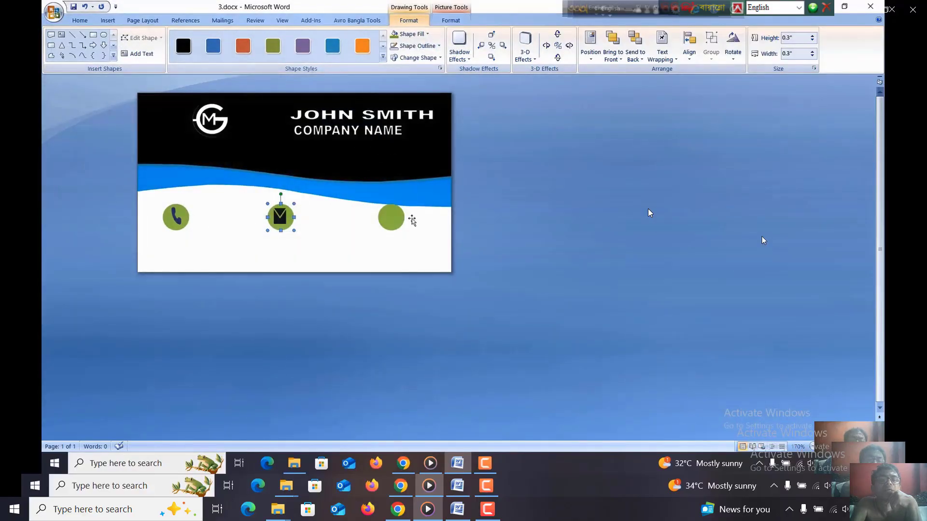
Fill the green circle at the right end of the row with the picture website-png.png from the folder q
left_click(394, 223)
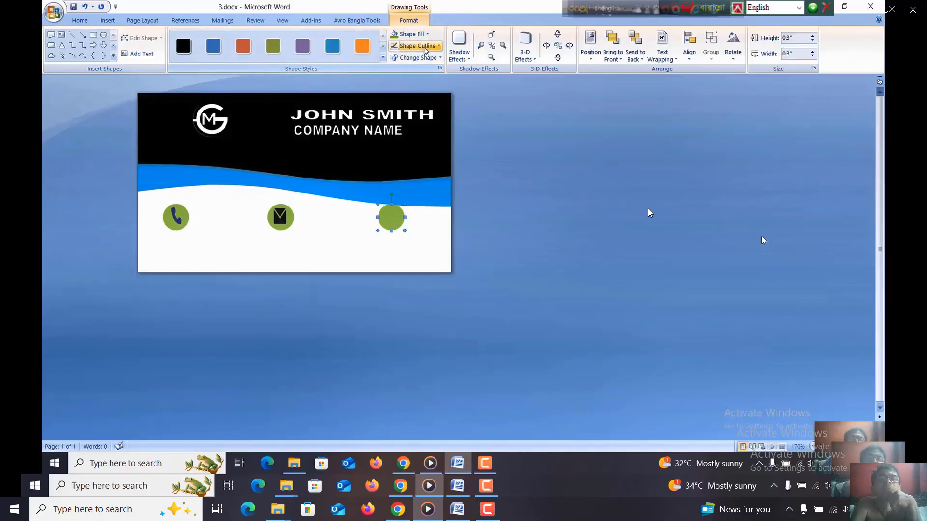
left_click(427, 35)
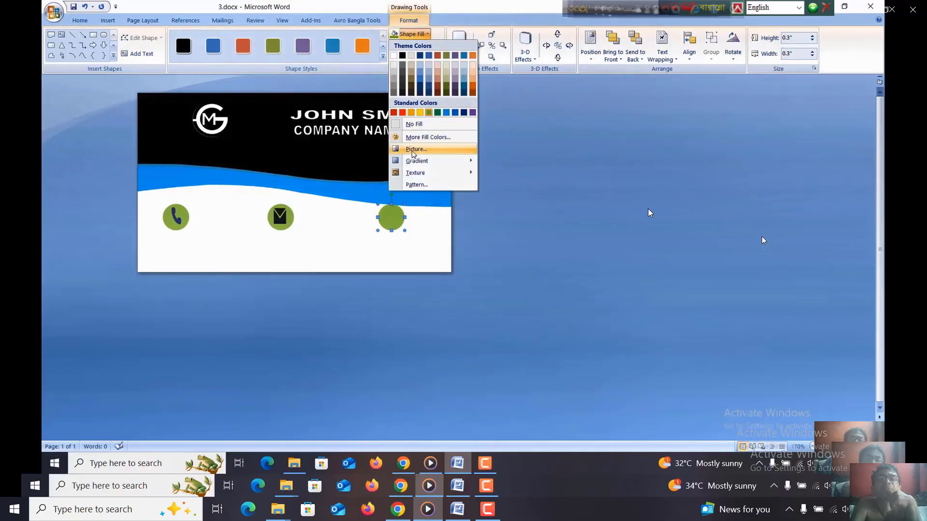
left_click(416, 149)
scroll(357, 159, "down", 3)
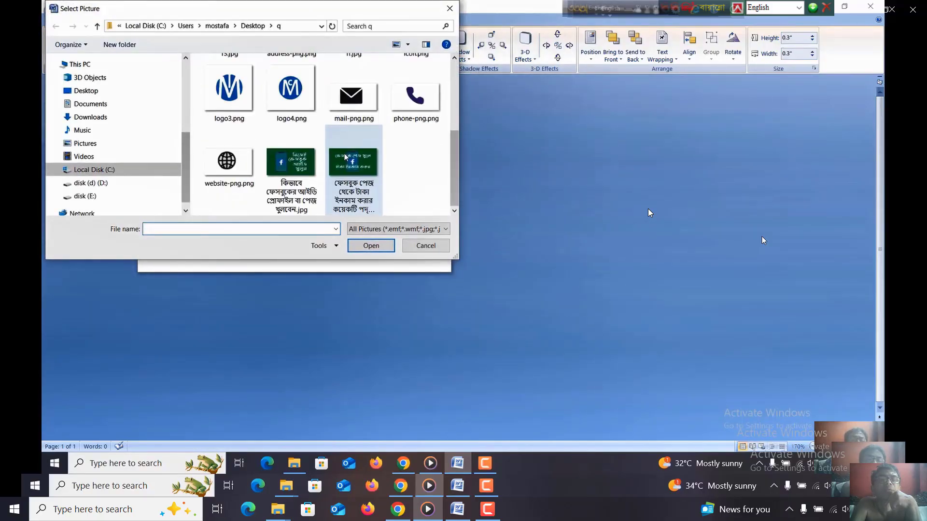
double_click(249, 165)
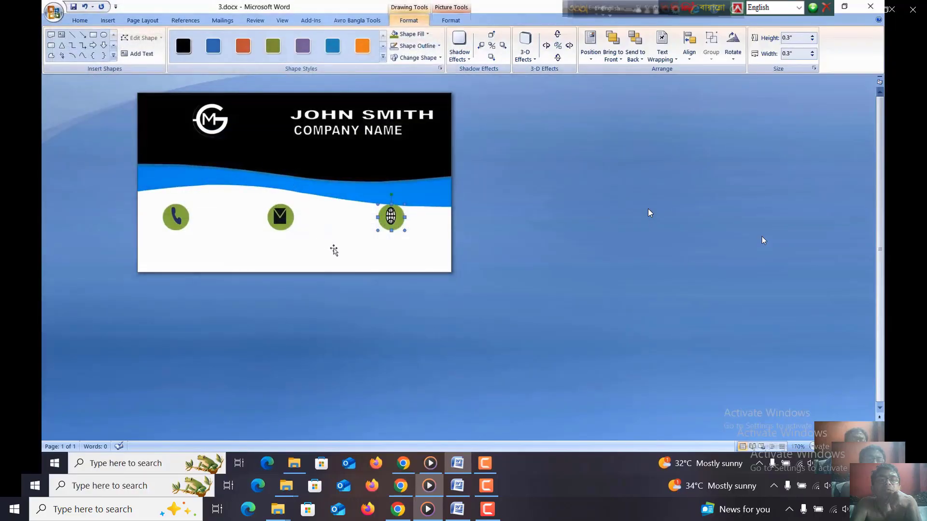
left_click(153, 243)
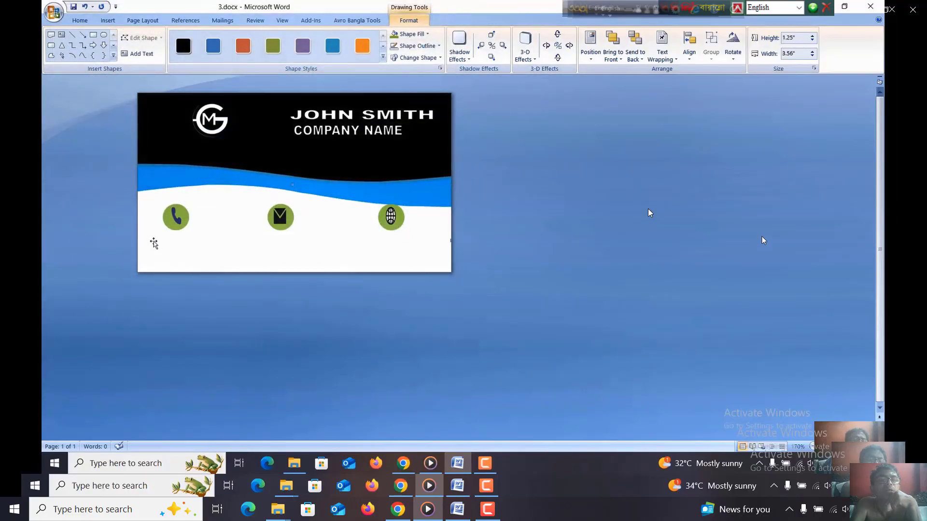
left_click(107, 21)
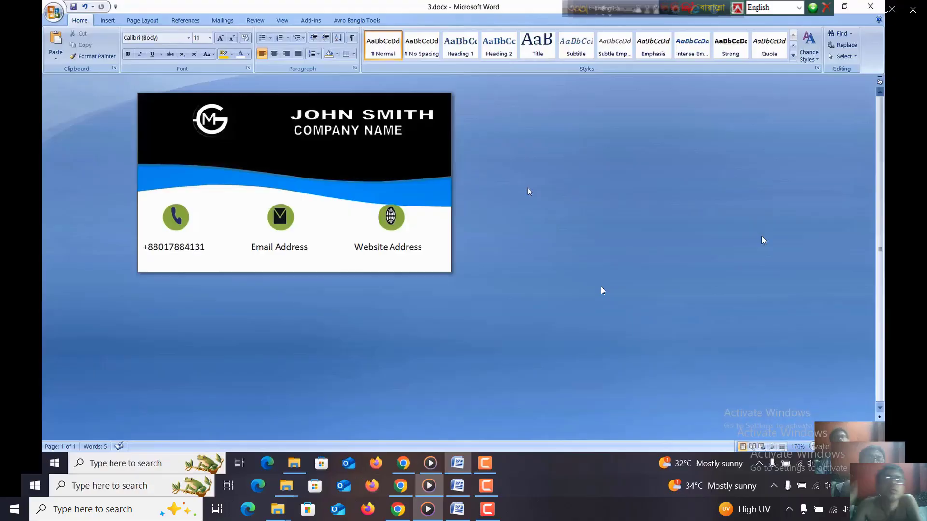
mouse_move(517, 331)
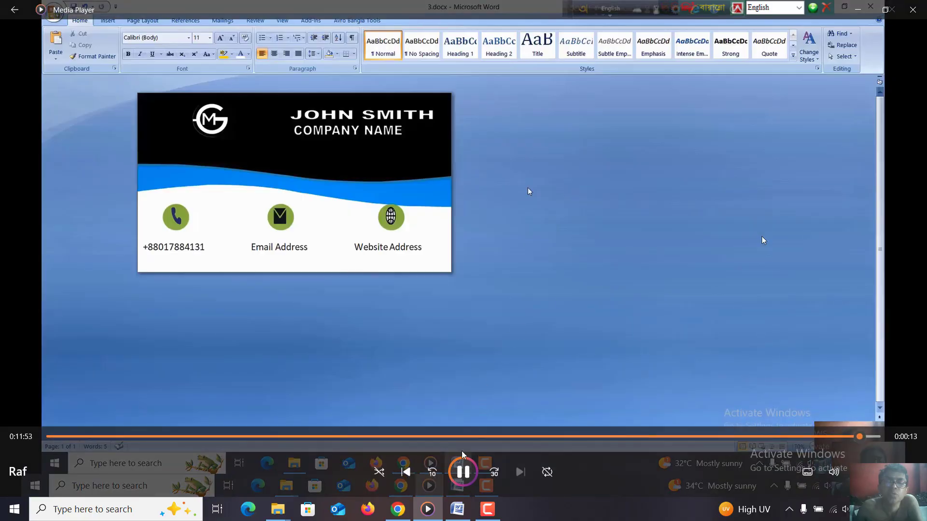
left_click(461, 473)
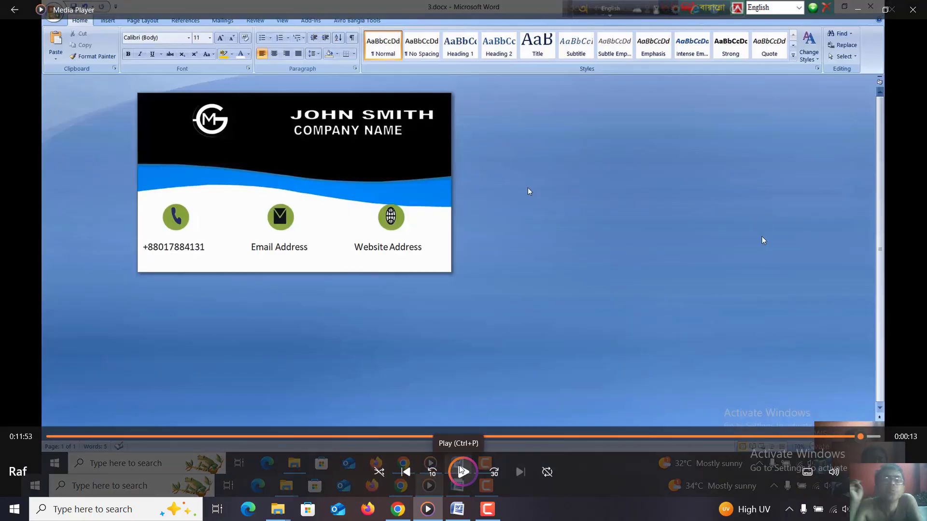